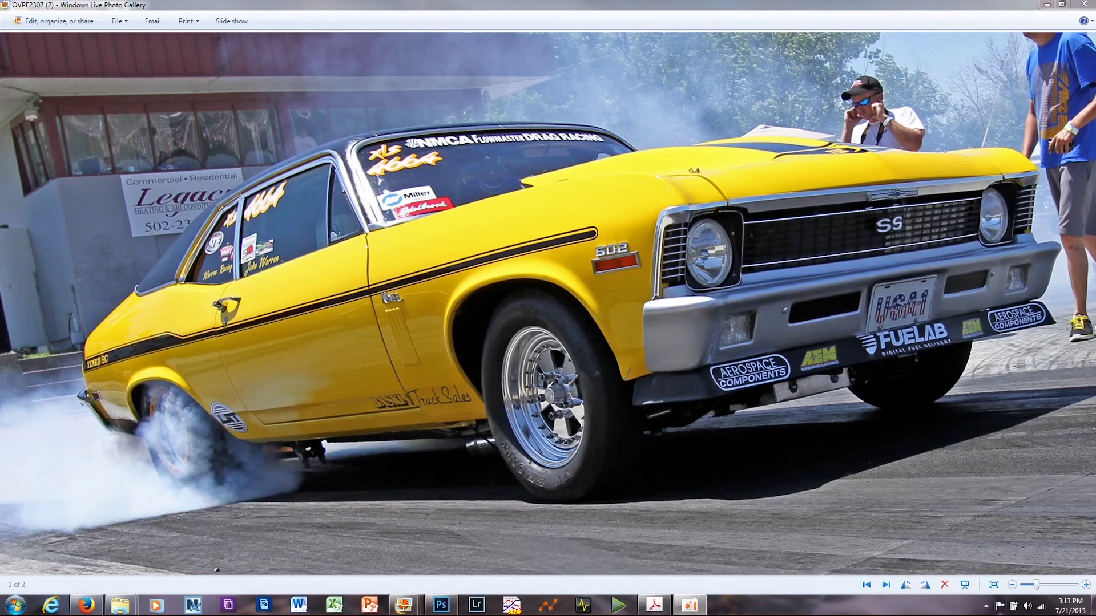
In Firefox, go to AEM's Software Downloads page and jump to the AQ-1 Data Logger section
left_click(96, 611)
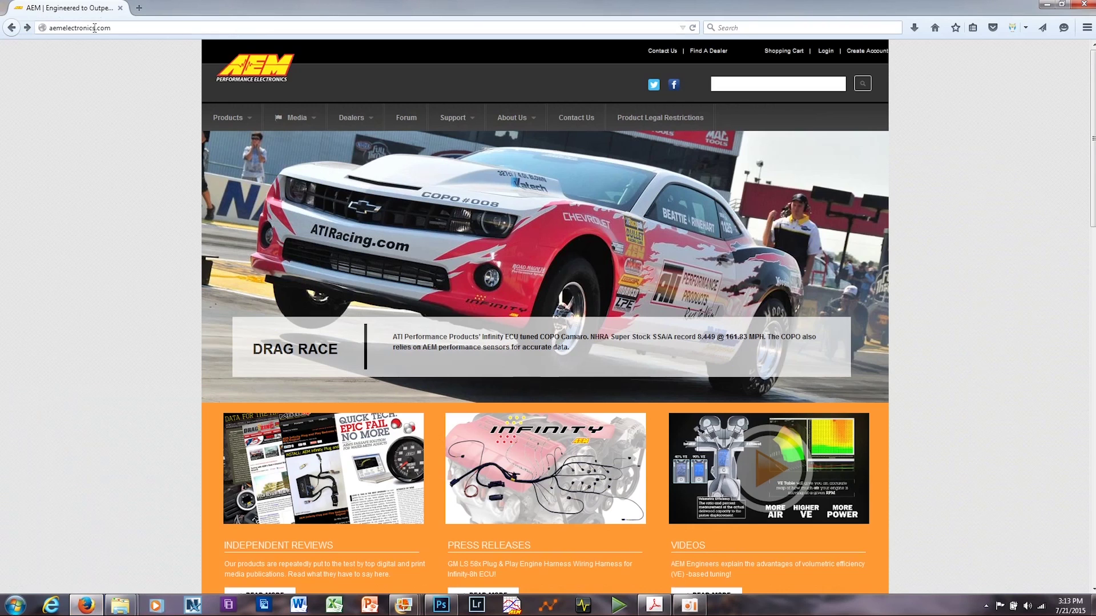
mouse_move(457, 122)
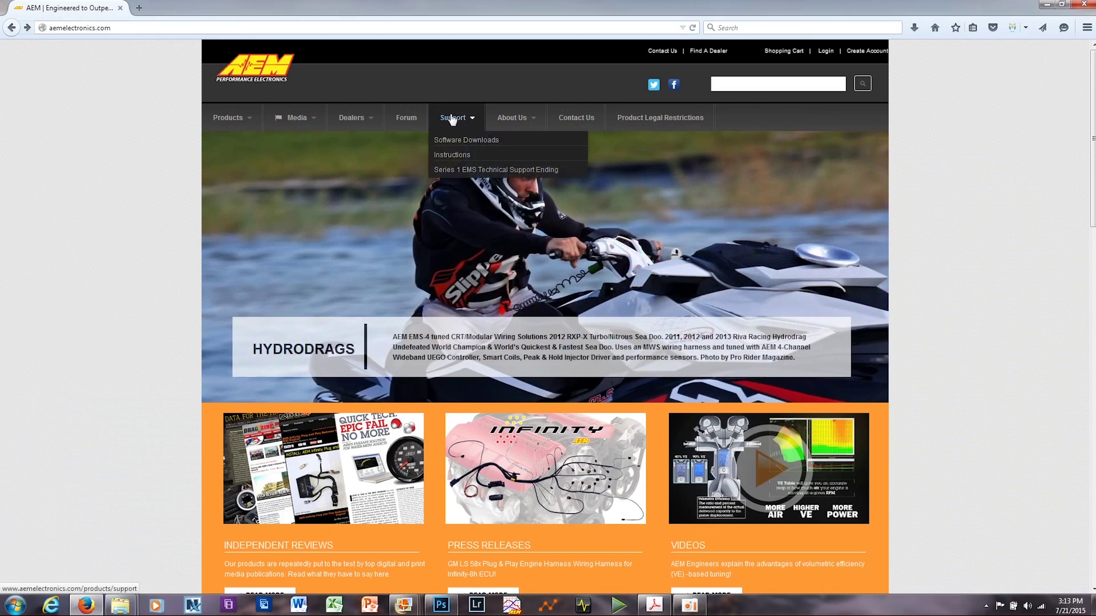
left_click(456, 140)
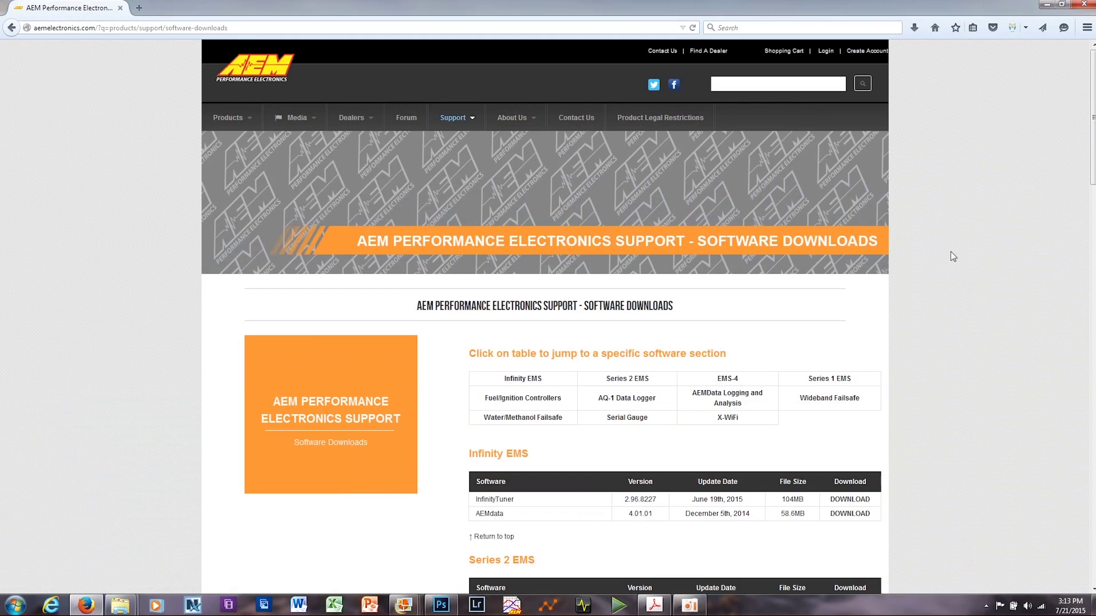
scroll(953, 255, "down", 3)
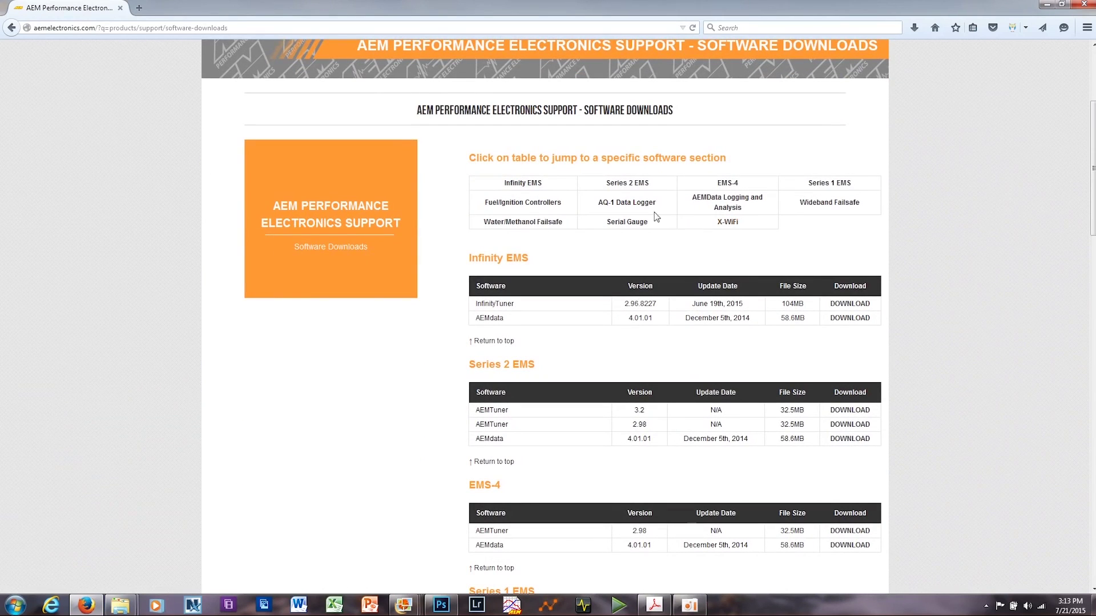
left_click(607, 204)
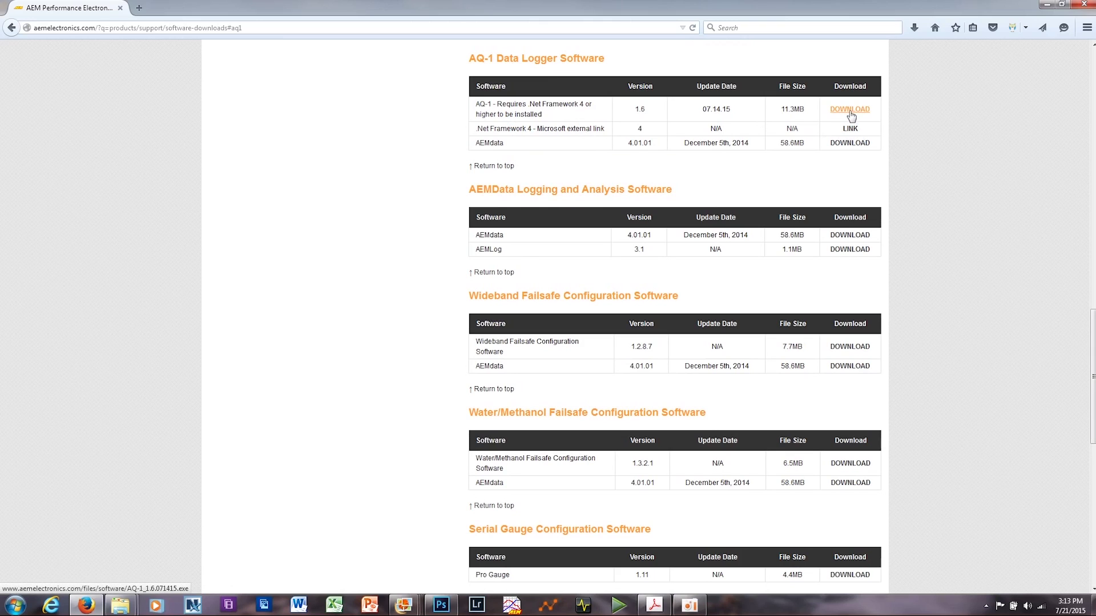
Try running the downloaded AQ-1_1.6.071415.exe, cancel the security warning, then minimize Firefox and Photo Gallery
left_click(915, 28)
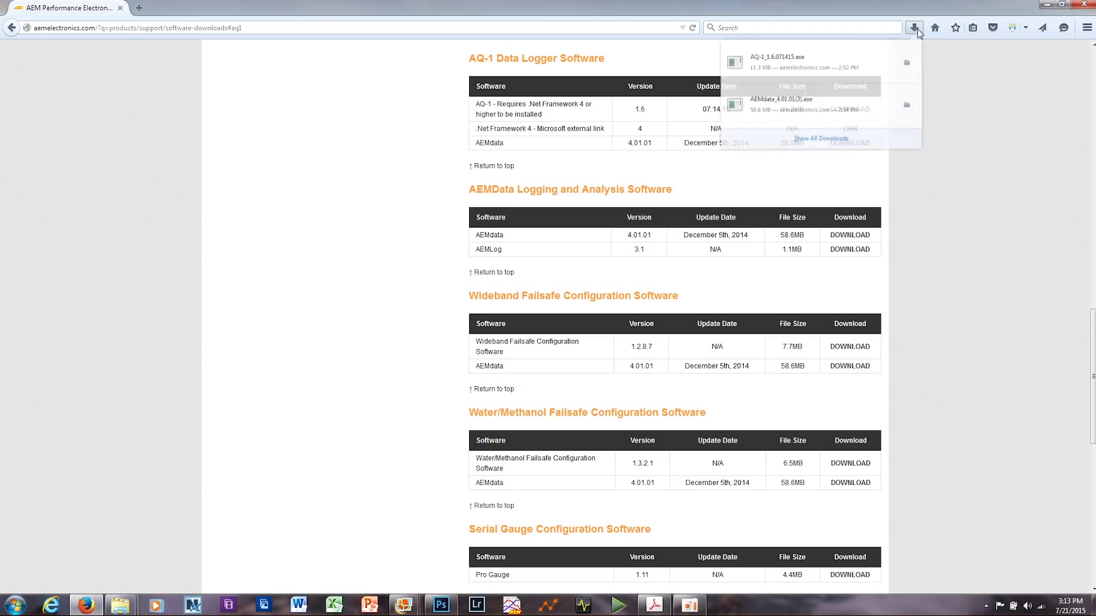
left_click(816, 72)
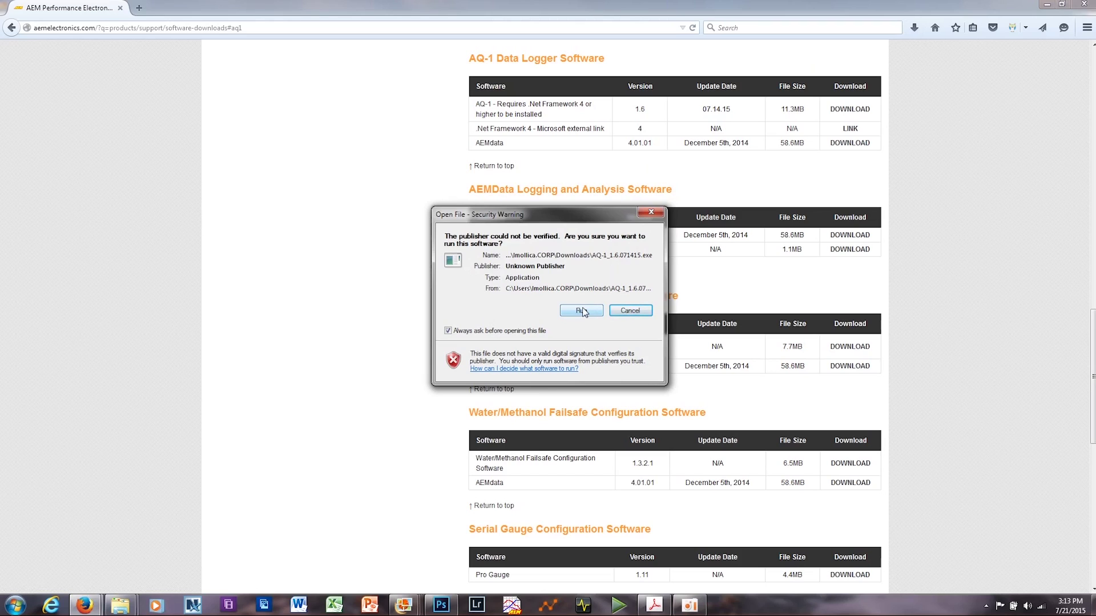
left_click(651, 214)
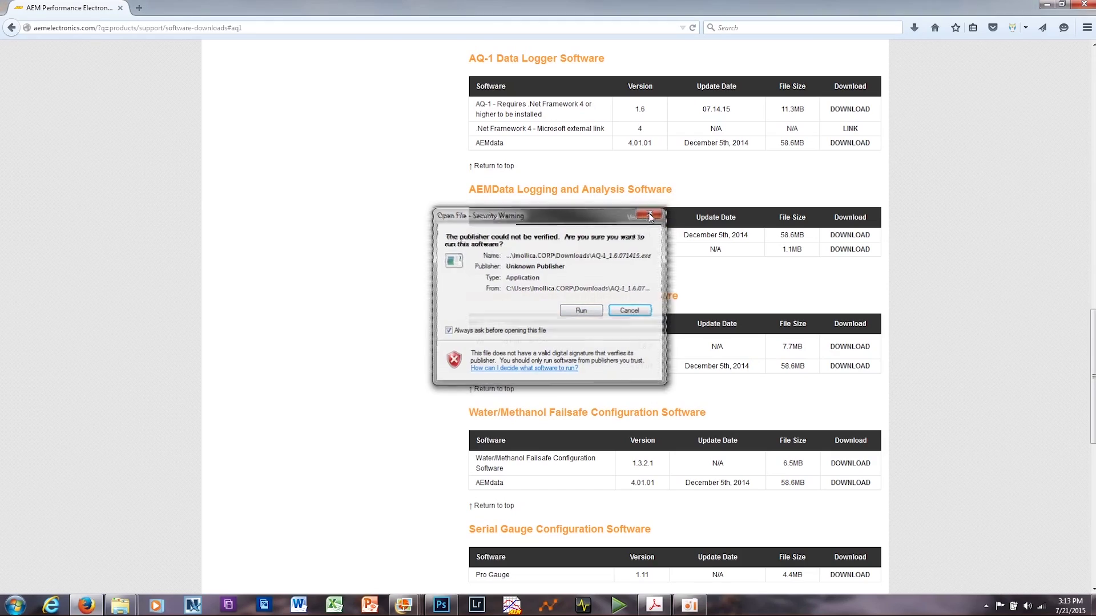
left_click(1047, 4)
left_click(1047, 5)
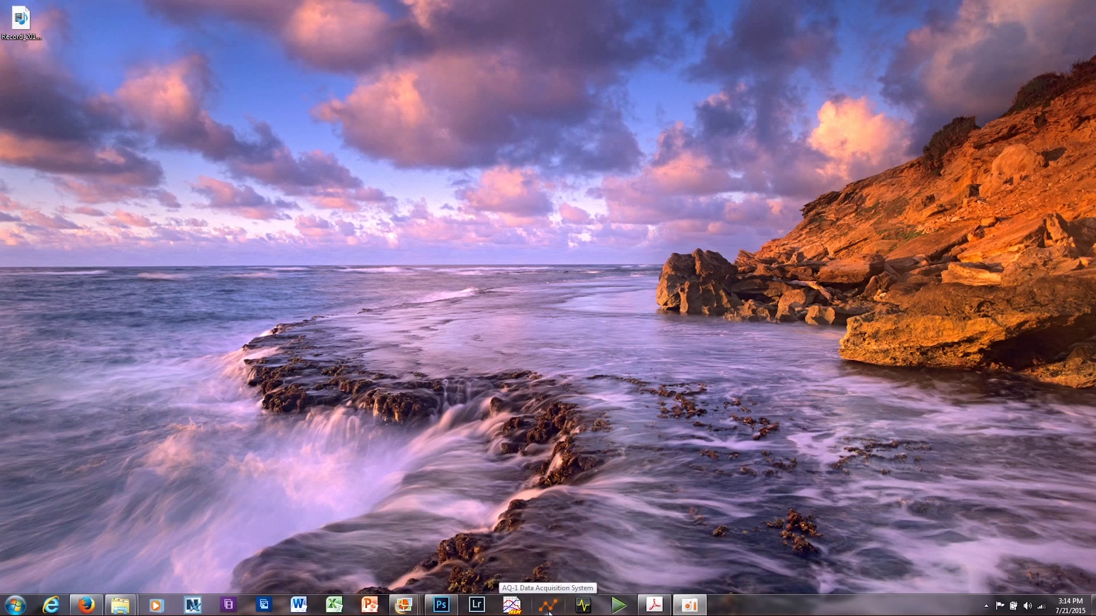
Launch AQ-1 Data Acquisition System from the taskbar
left_click(550, 610)
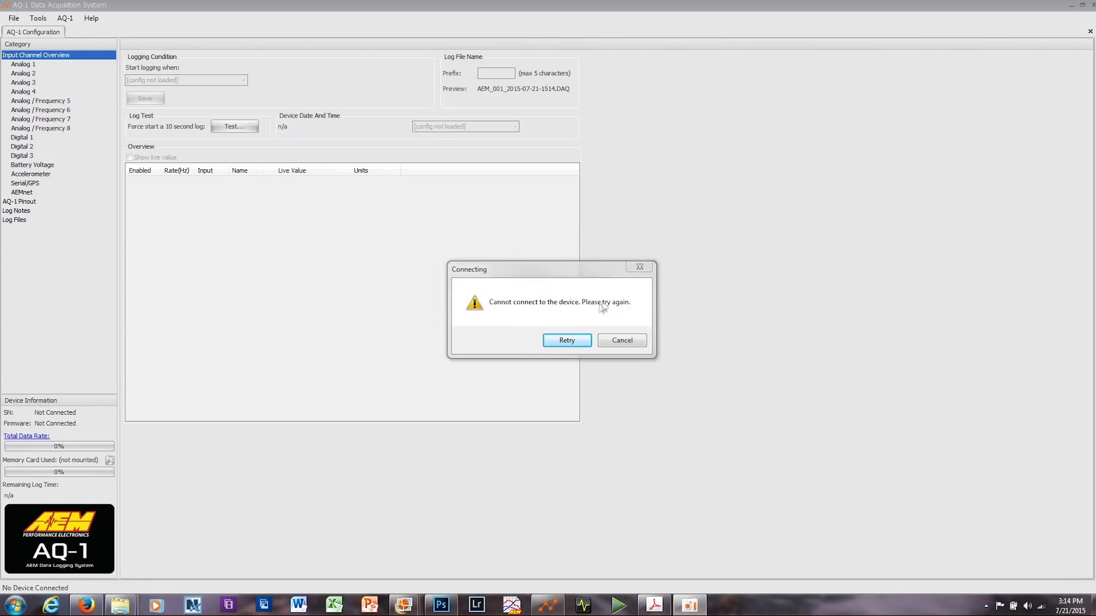
Dismiss the cannot-connect warning and open the saved AQ-1 Drag Race Configuration file
left_click(638, 268)
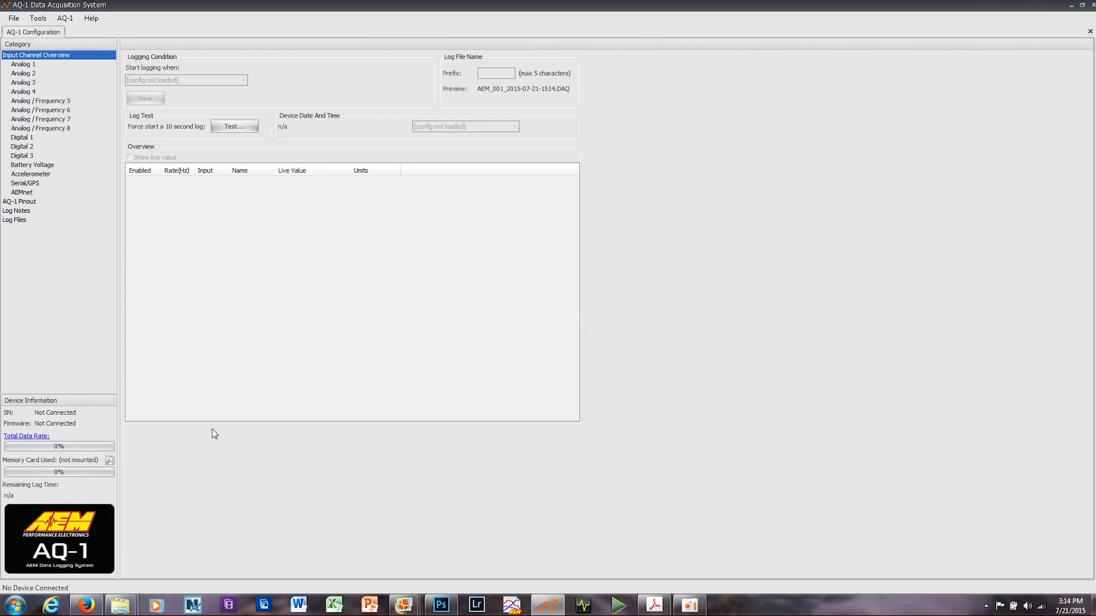
left_click(65, 19)
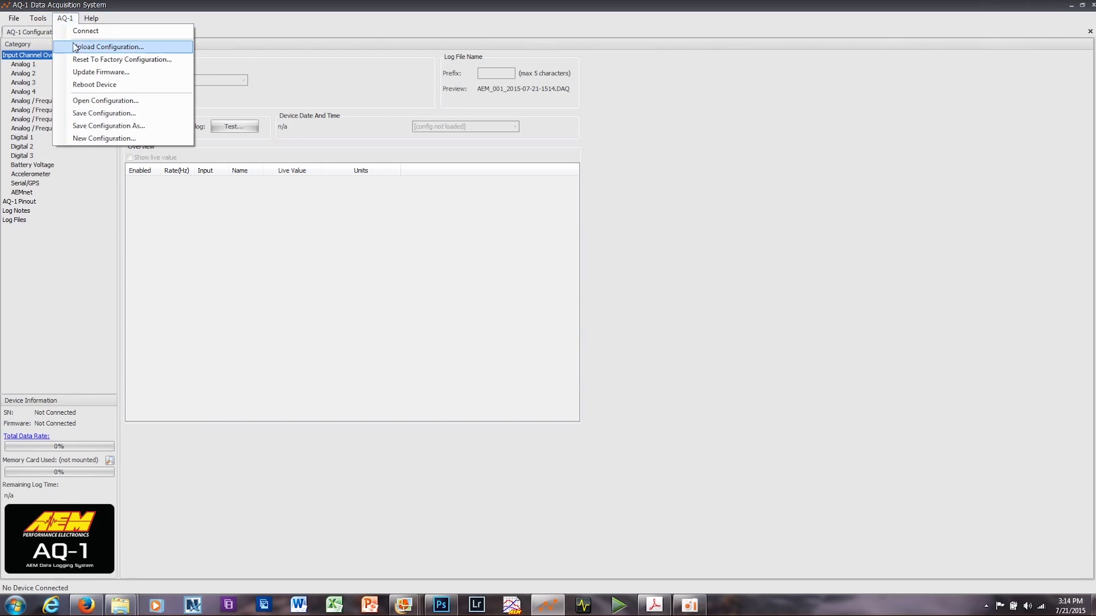
left_click(87, 102)
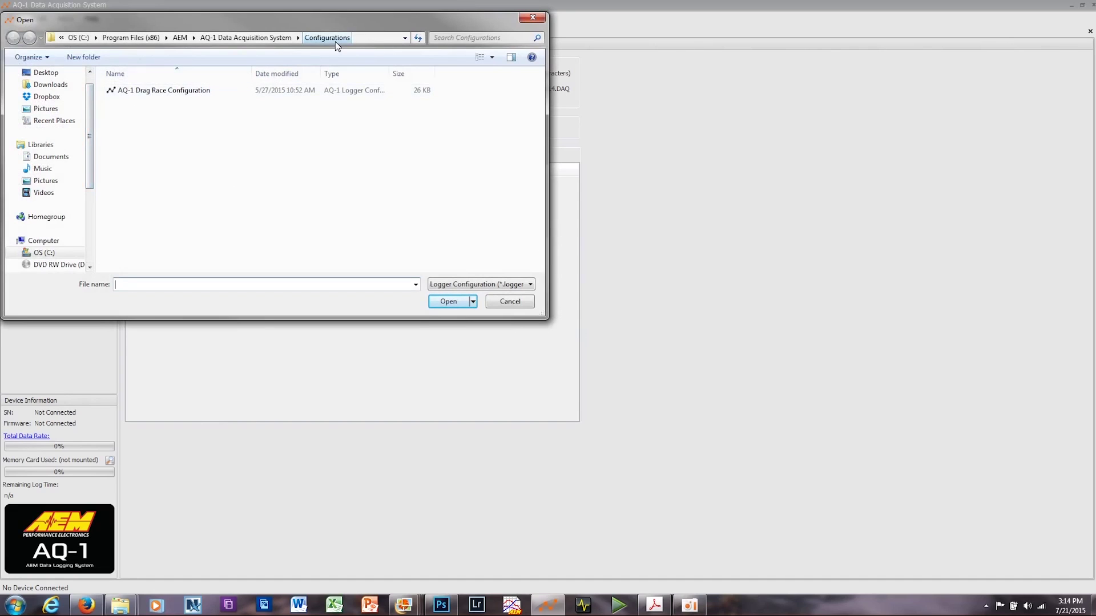
left_click(165, 92)
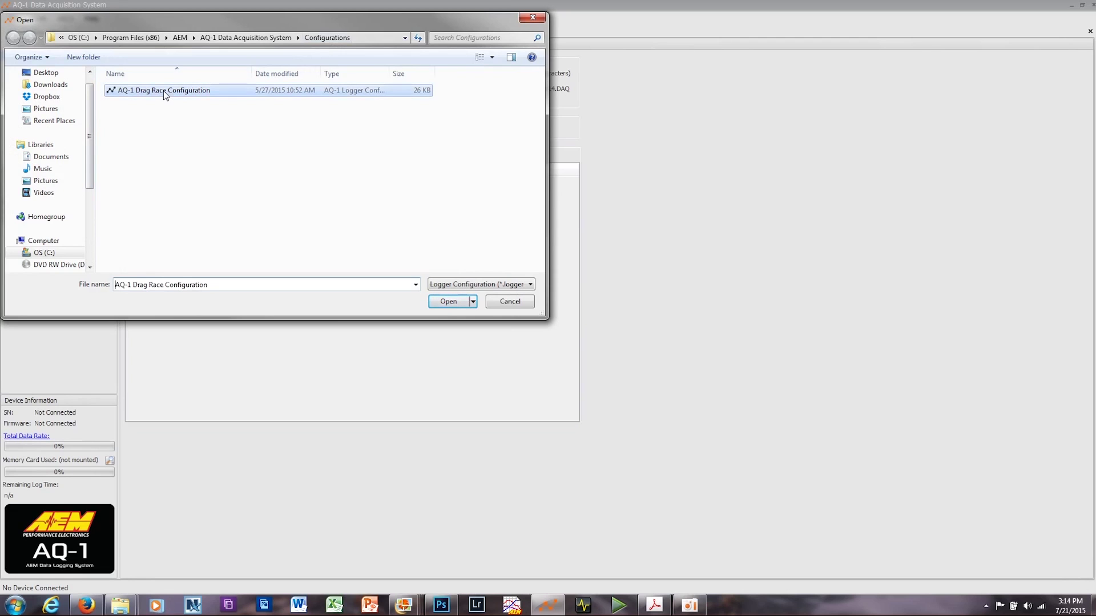
left_click(444, 304)
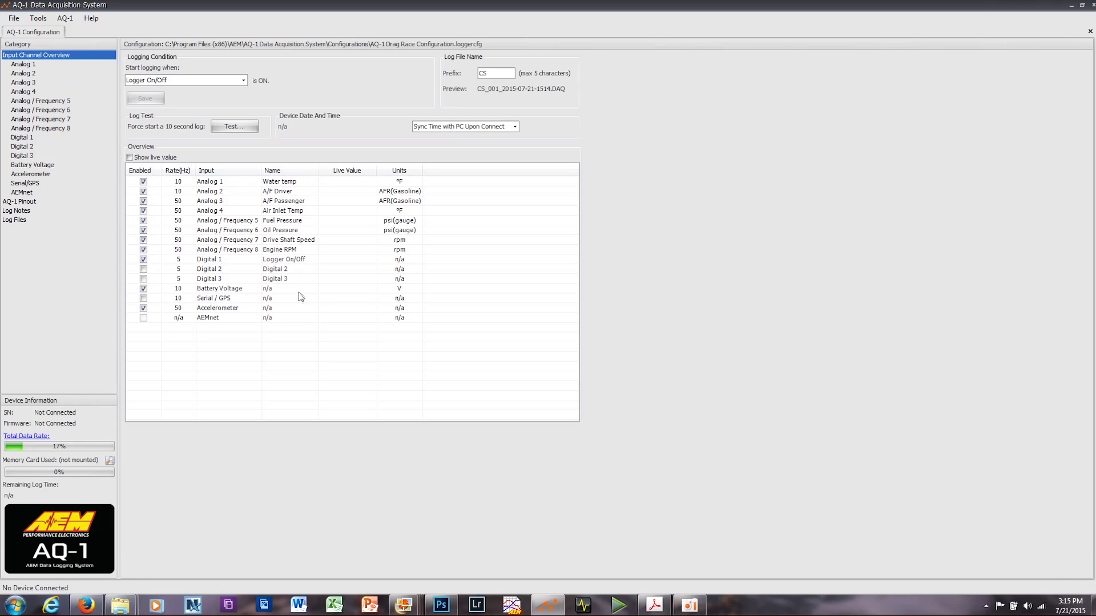
left_click(284, 242)
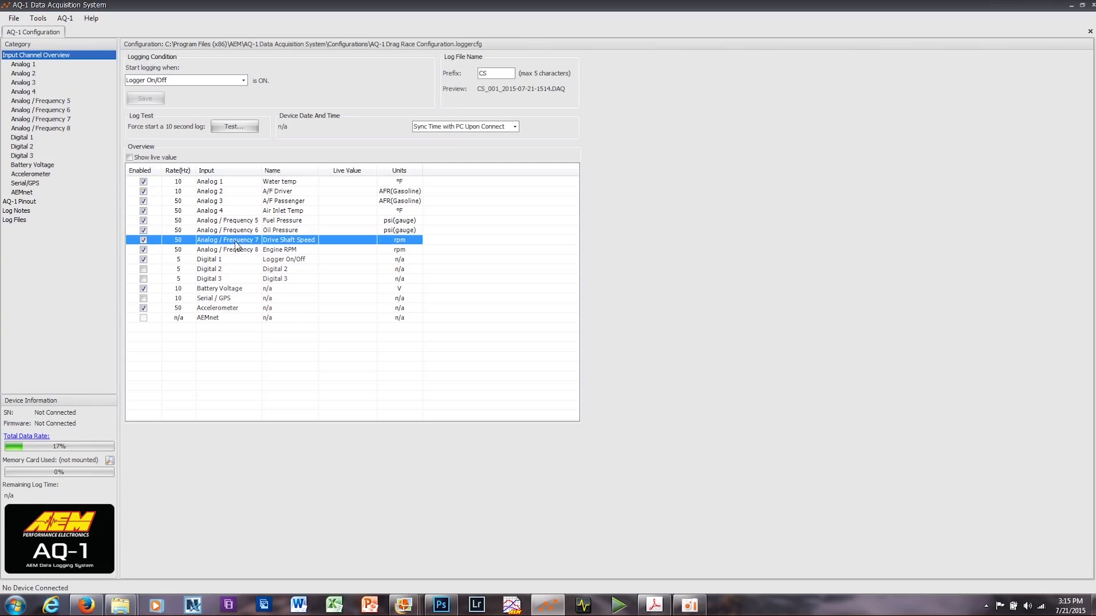
left_click(50, 123)
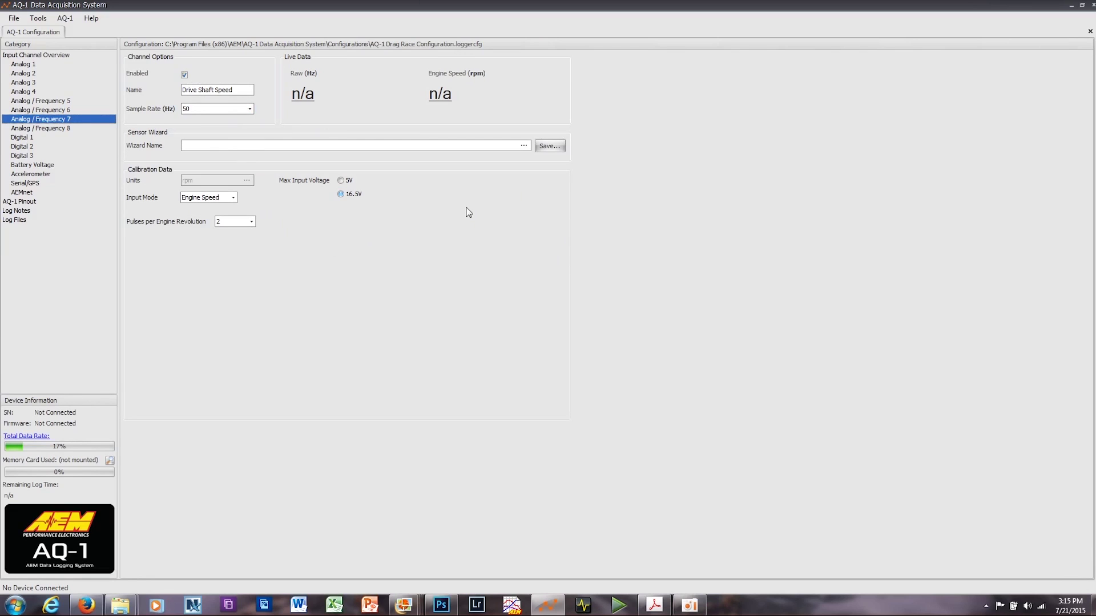
left_click(49, 57)
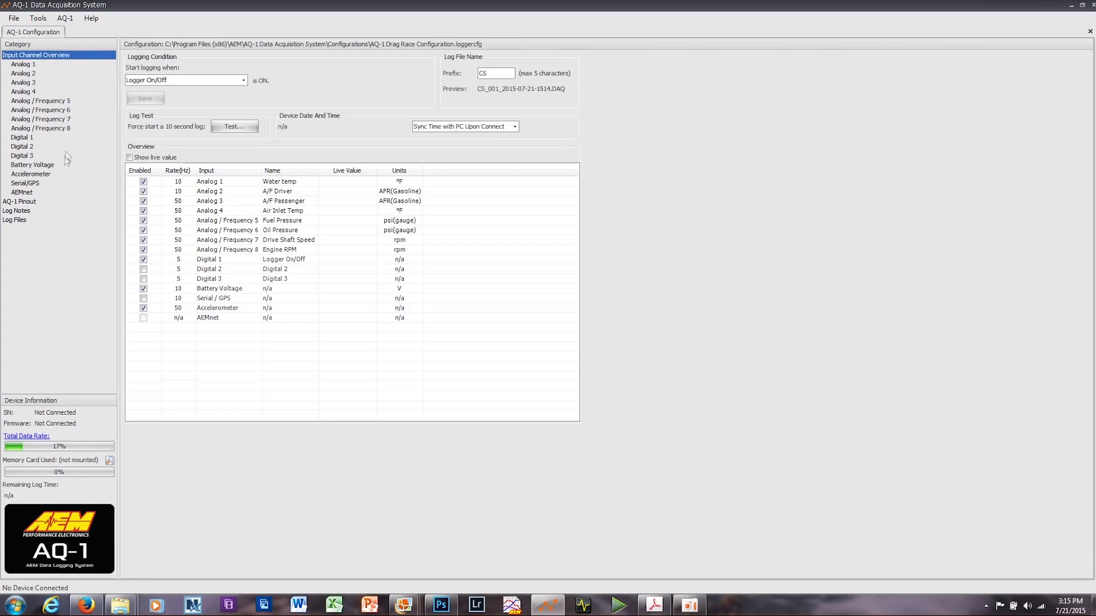
Set the Accelerometer's mounting position to the first Top orientation, unit lying flat
left_click(42, 175)
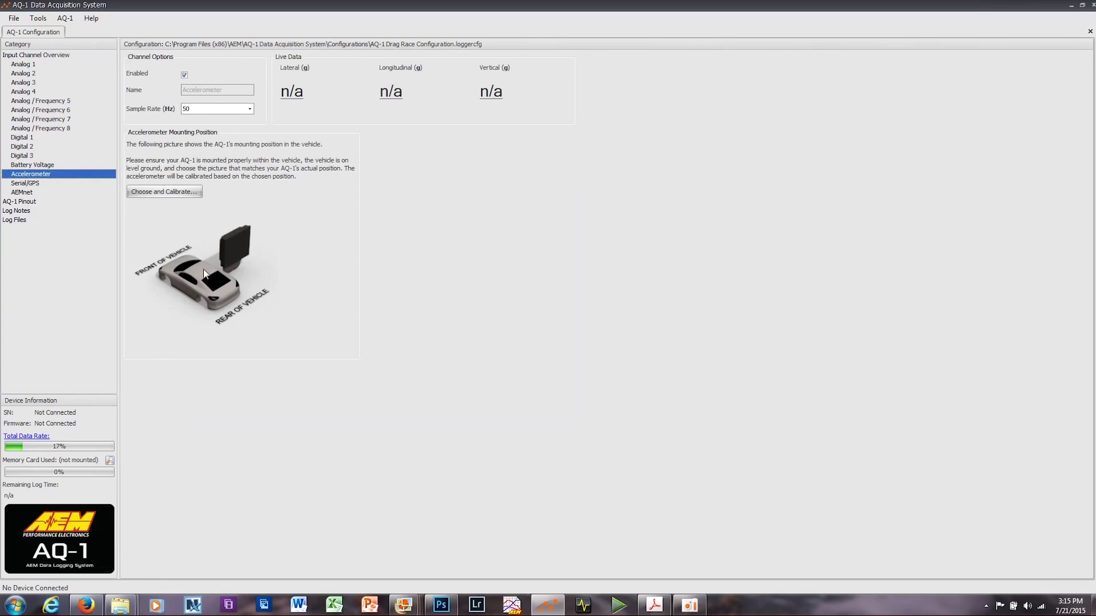
left_click(151, 194)
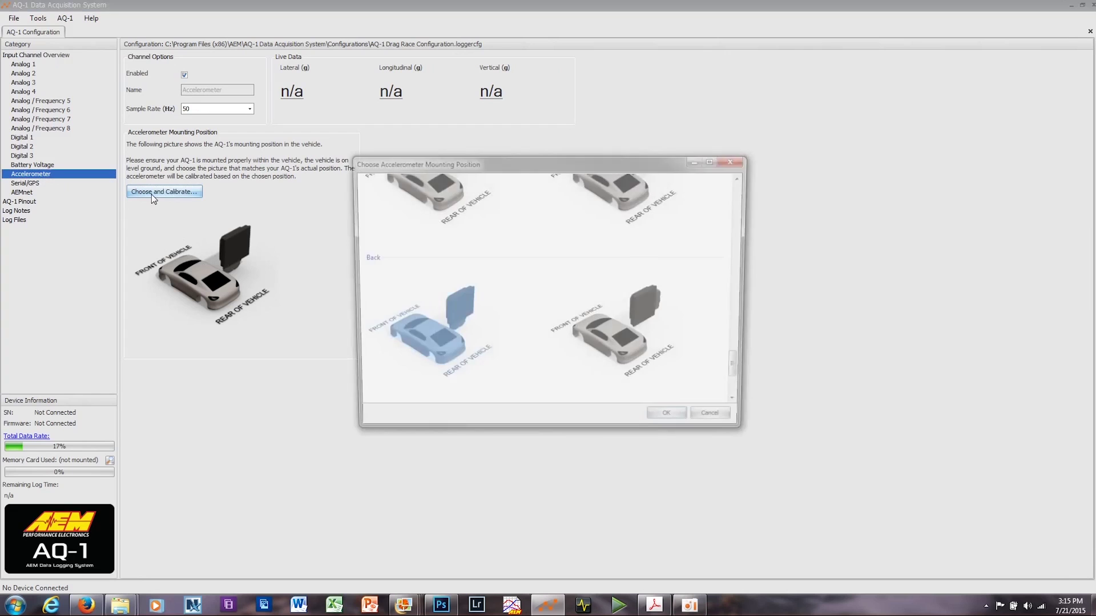
scroll(643, 272, "up", 2)
scroll(643, 273, "up", 10)
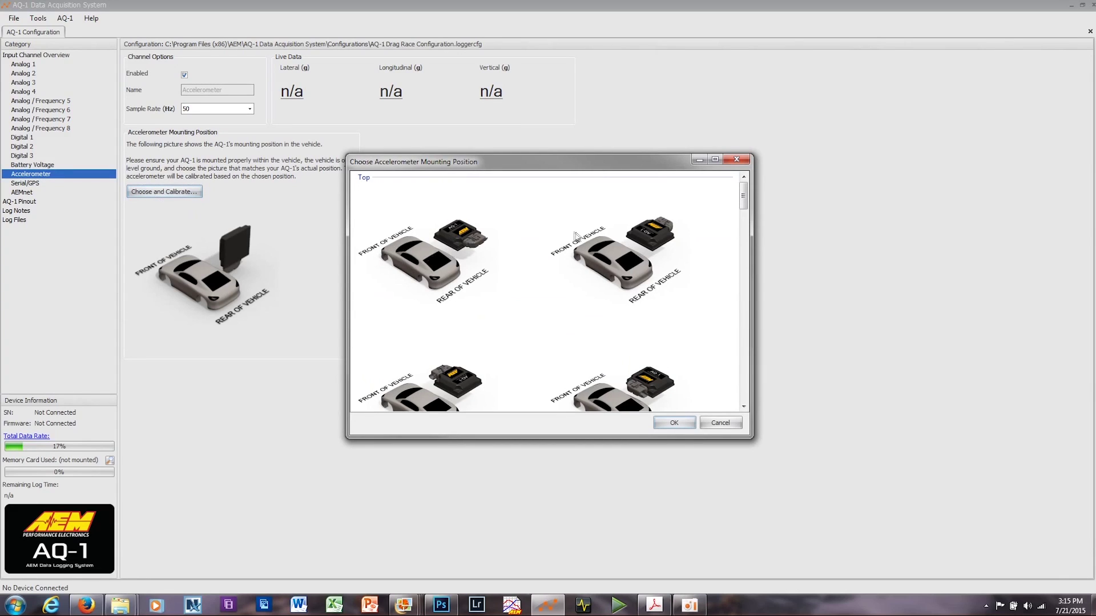
scroll(689, 280, "down", 1)
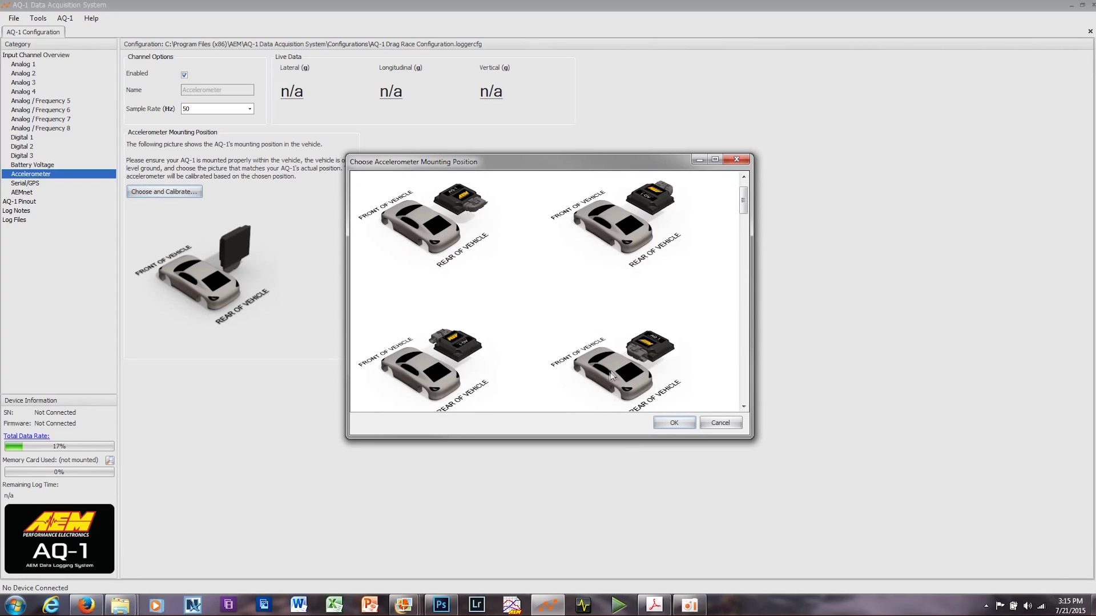
scroll(665, 334, "down", 1)
scroll(666, 334, "down", 2)
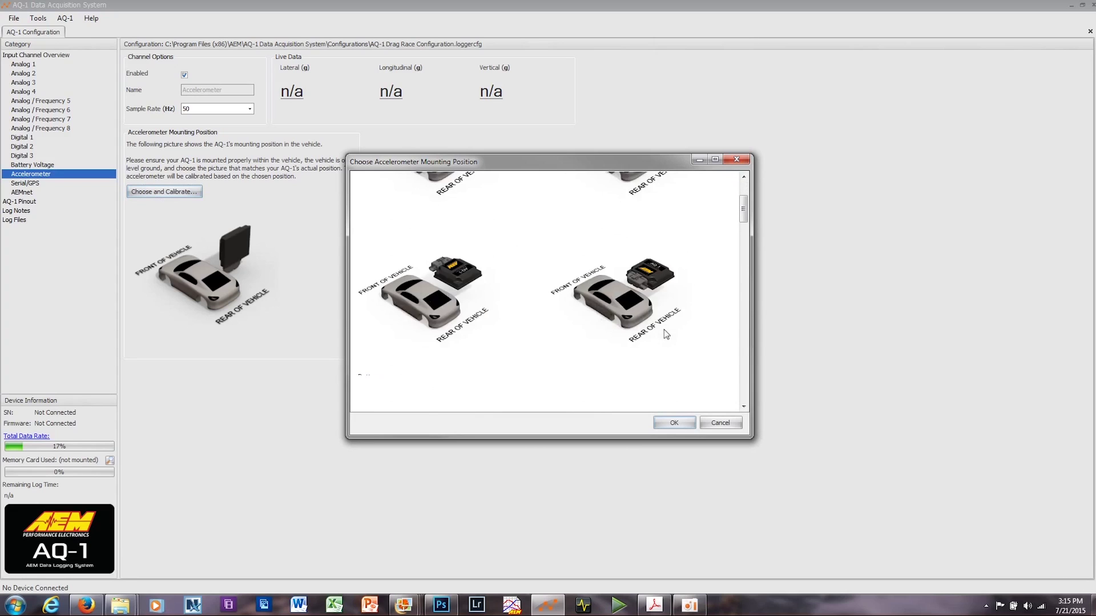
scroll(631, 285, "down", 1)
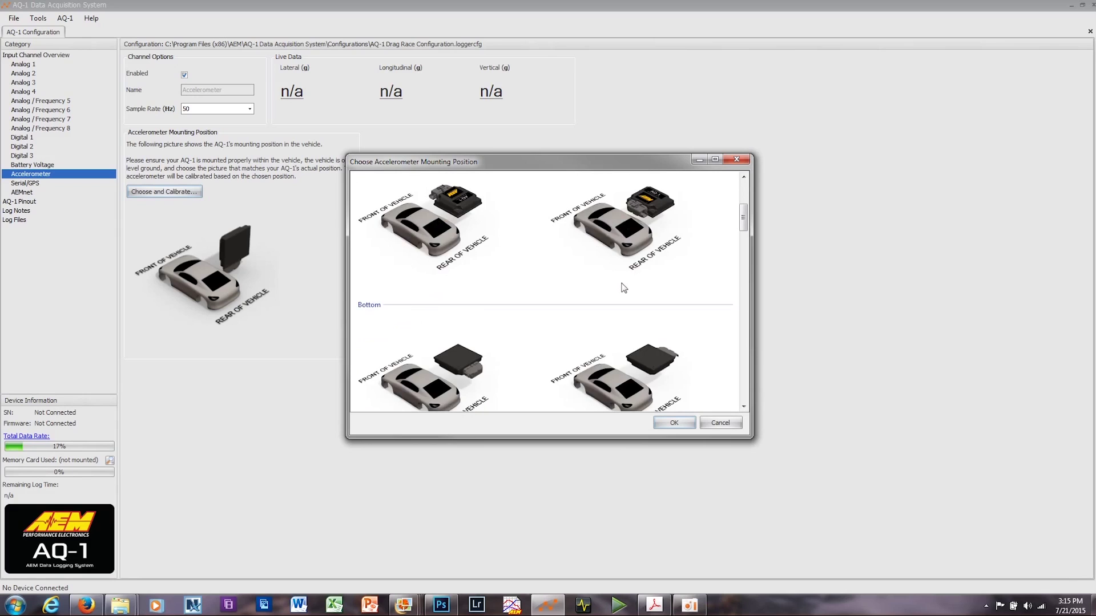
left_click(430, 233)
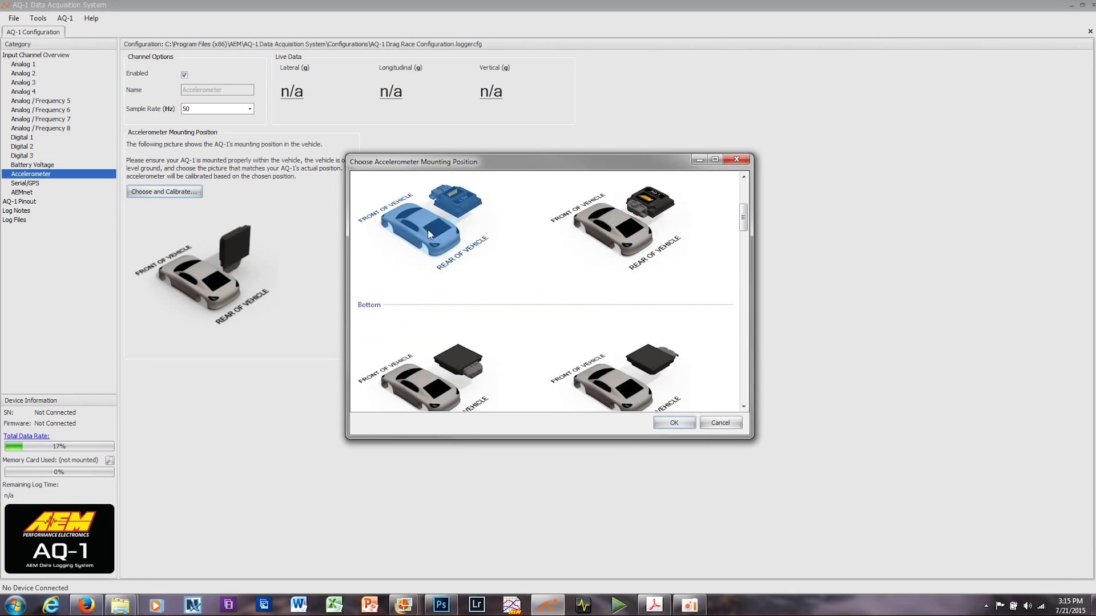
left_click(675, 423)
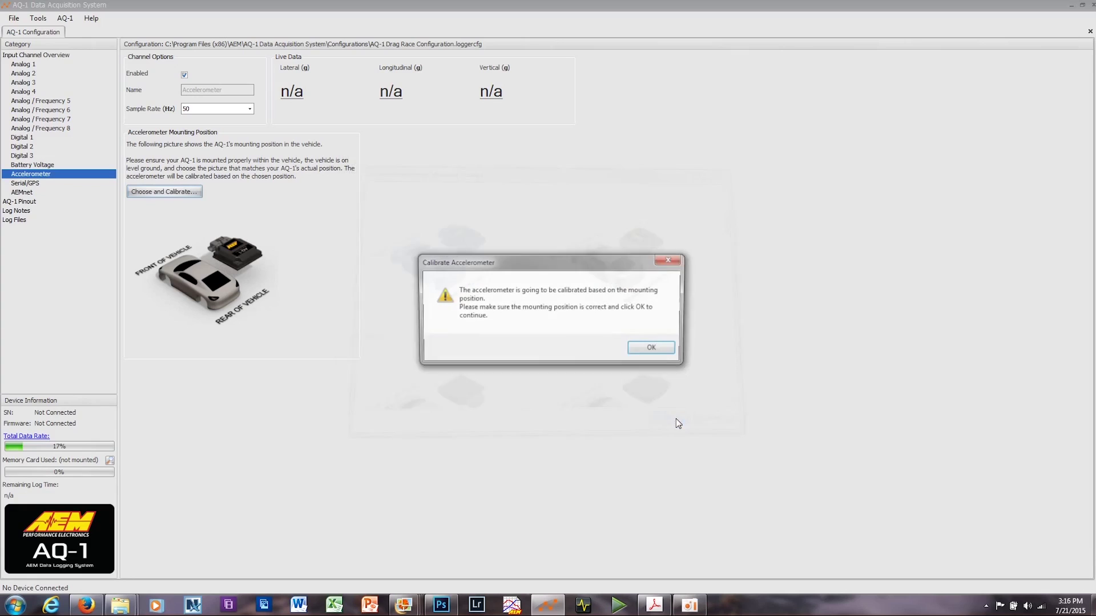
Accept the calibration prompt, dismiss the not-connected message, and return to Input Channel Overview
left_click(656, 350)
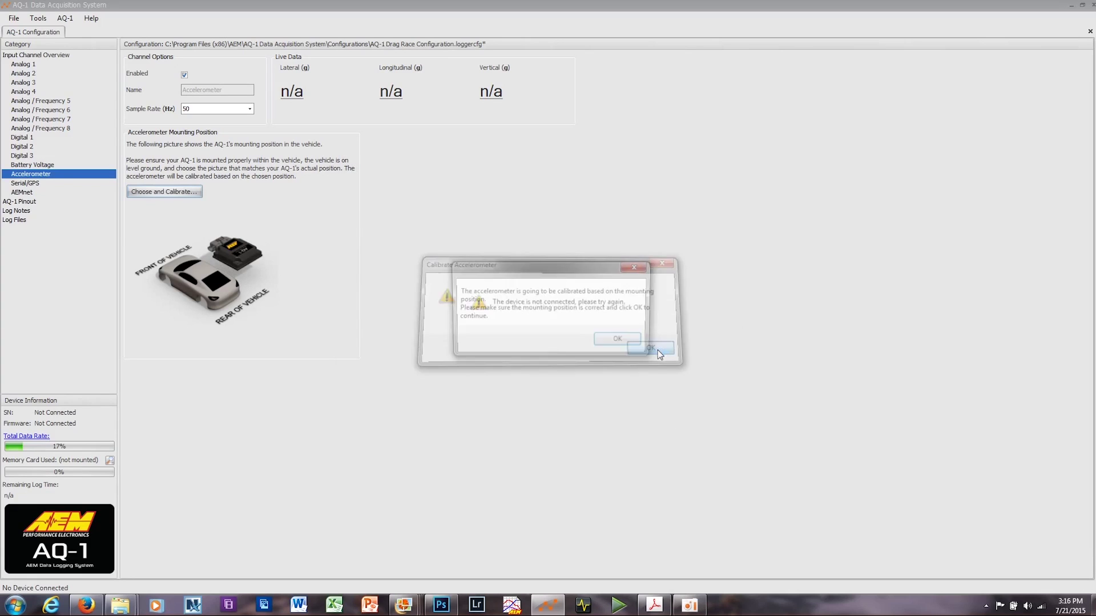
left_click(628, 346)
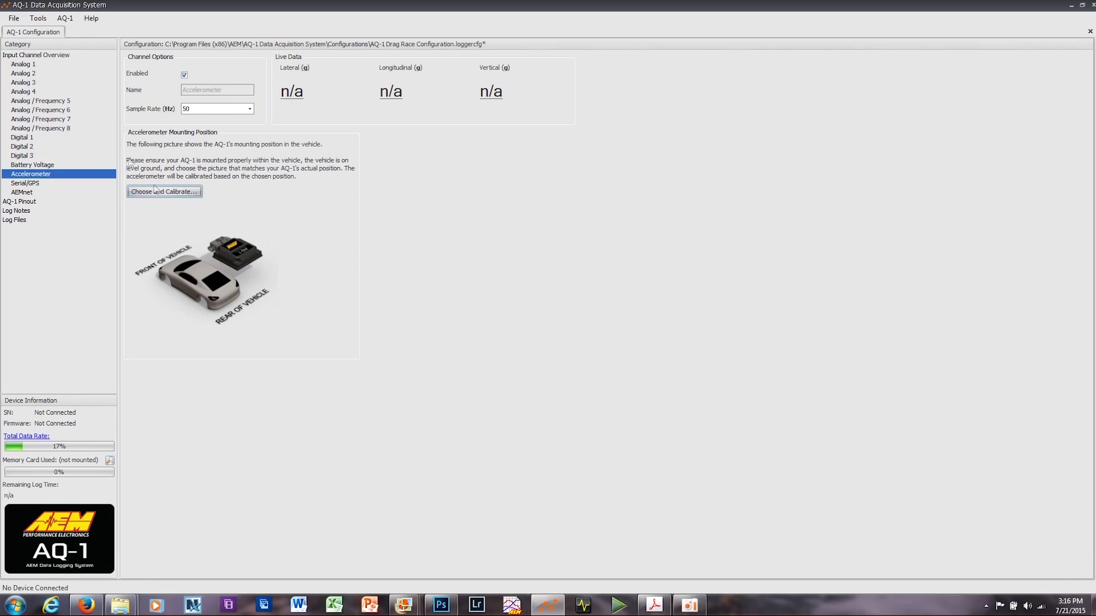
left_click(45, 56)
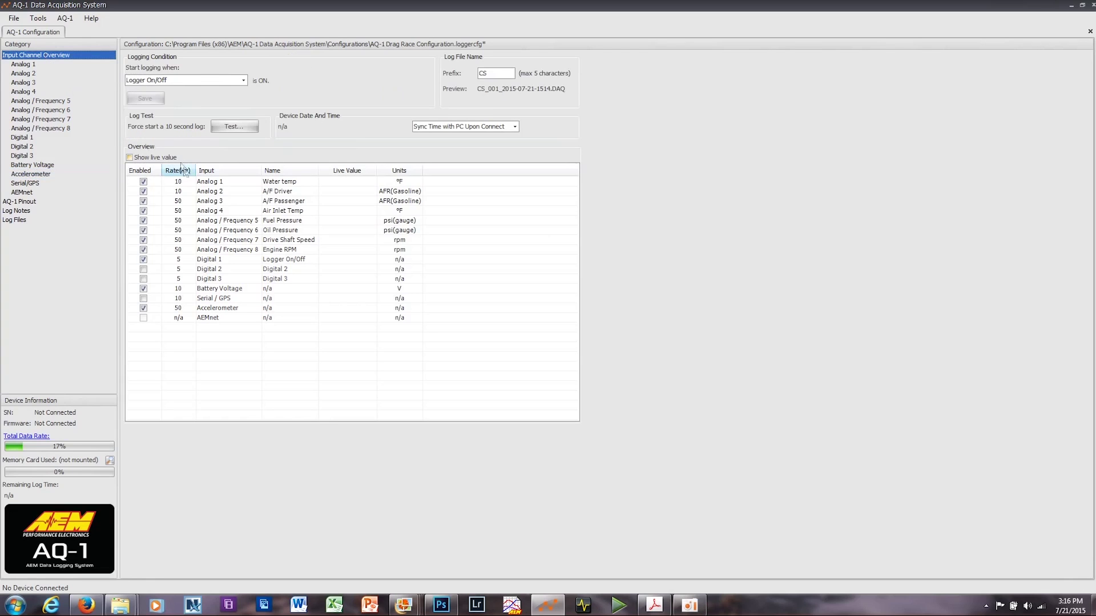